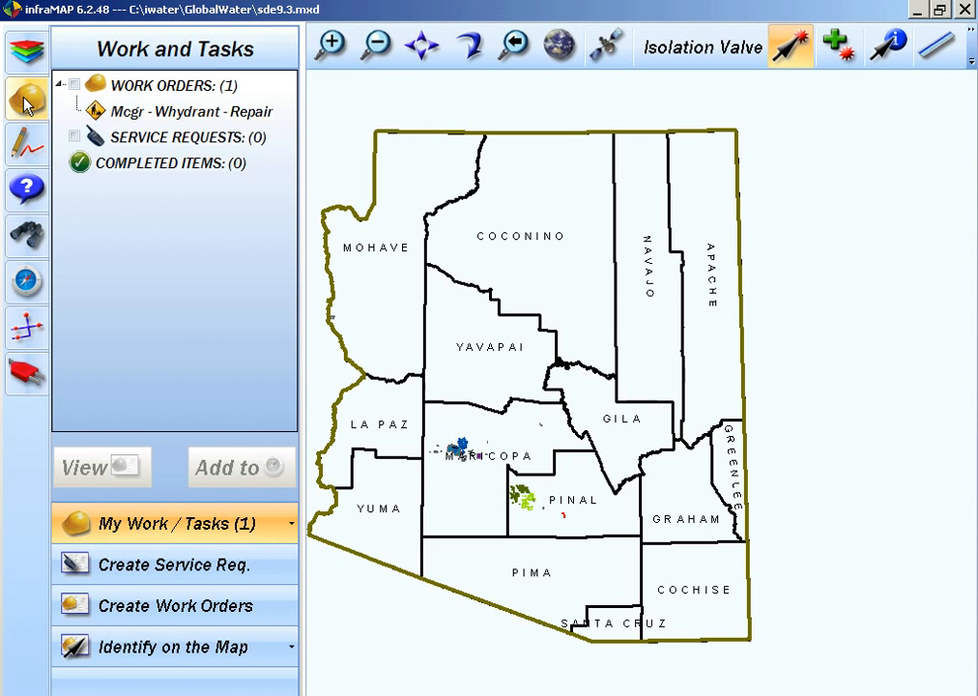
Open the Mcgr - Whydrant - Repair work order and set its status to COMPLETE
left_click(135, 113)
left_click(401, 172)
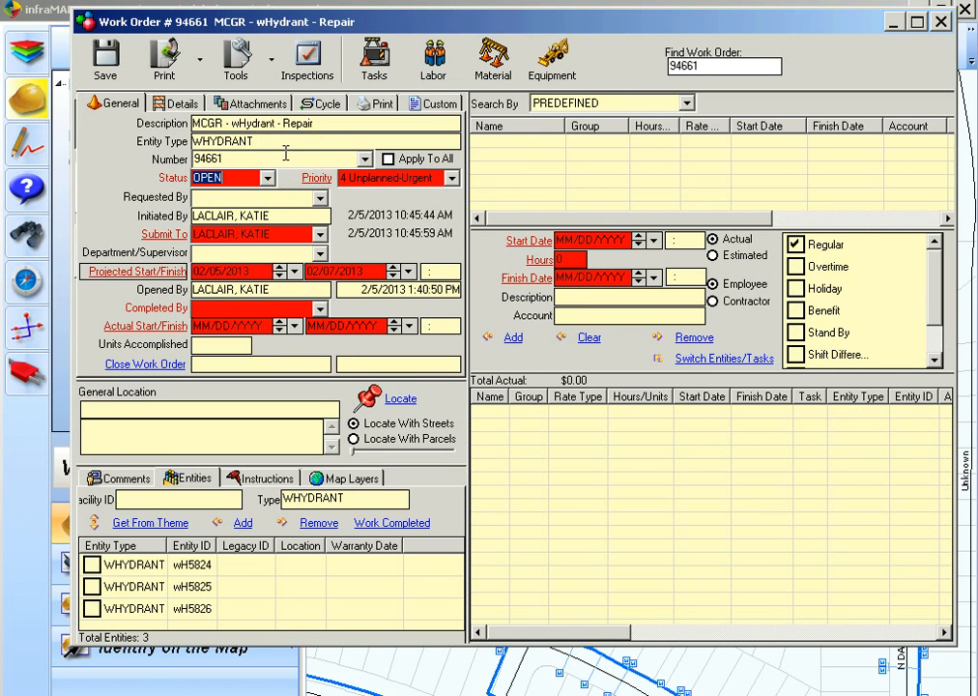
left_click(267, 178)
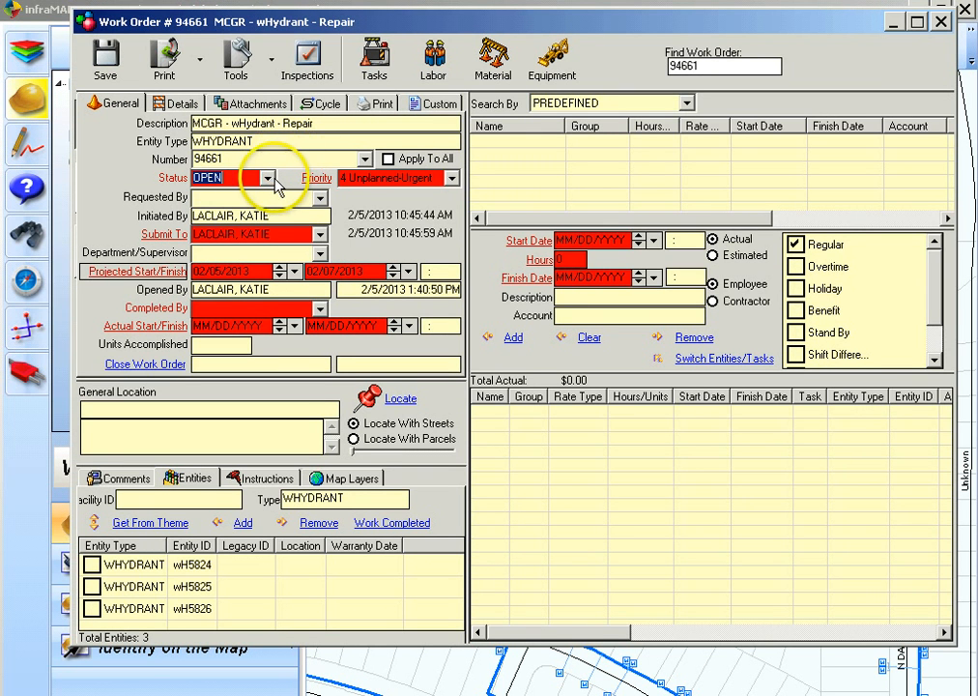
left_click(241, 232)
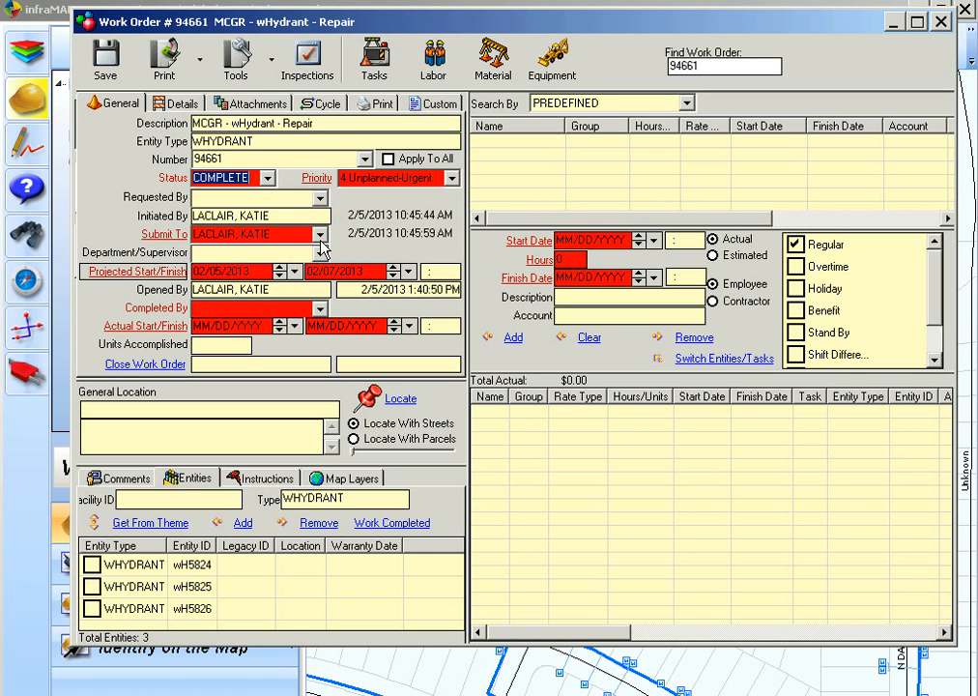
Set the Submit To and Completed By fields to employees chosen from their lists
left_click(291, 233)
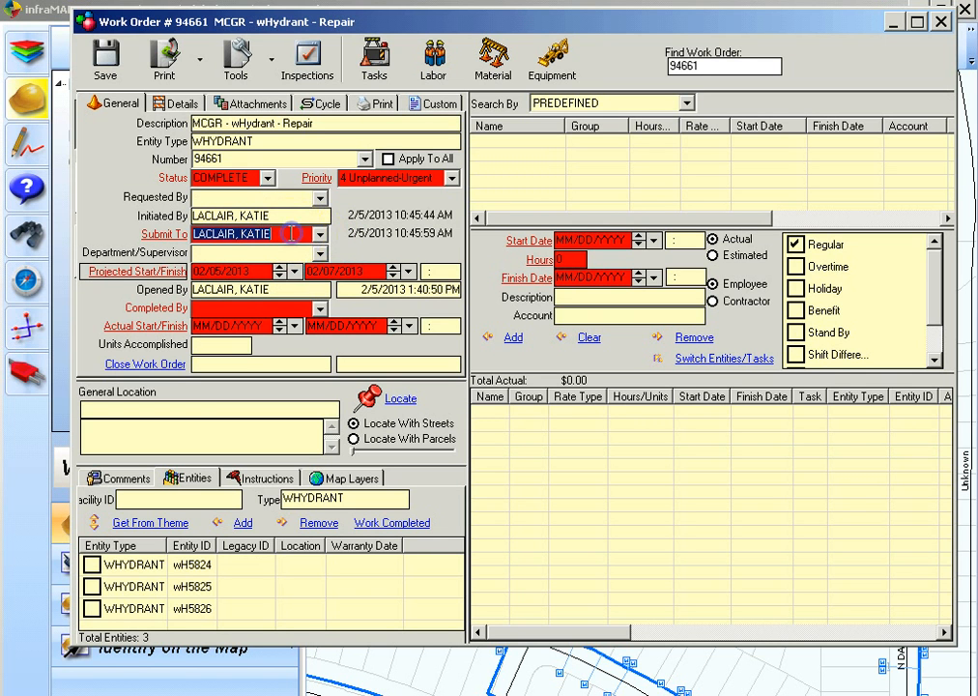
left_click(319, 234)
left_click(286, 247)
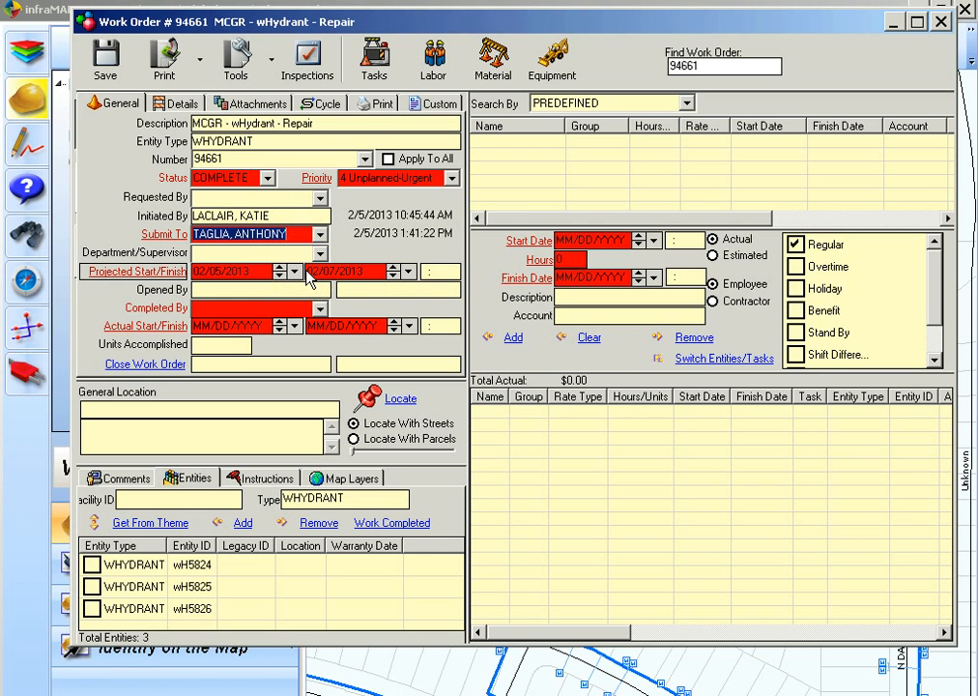
left_click(281, 308)
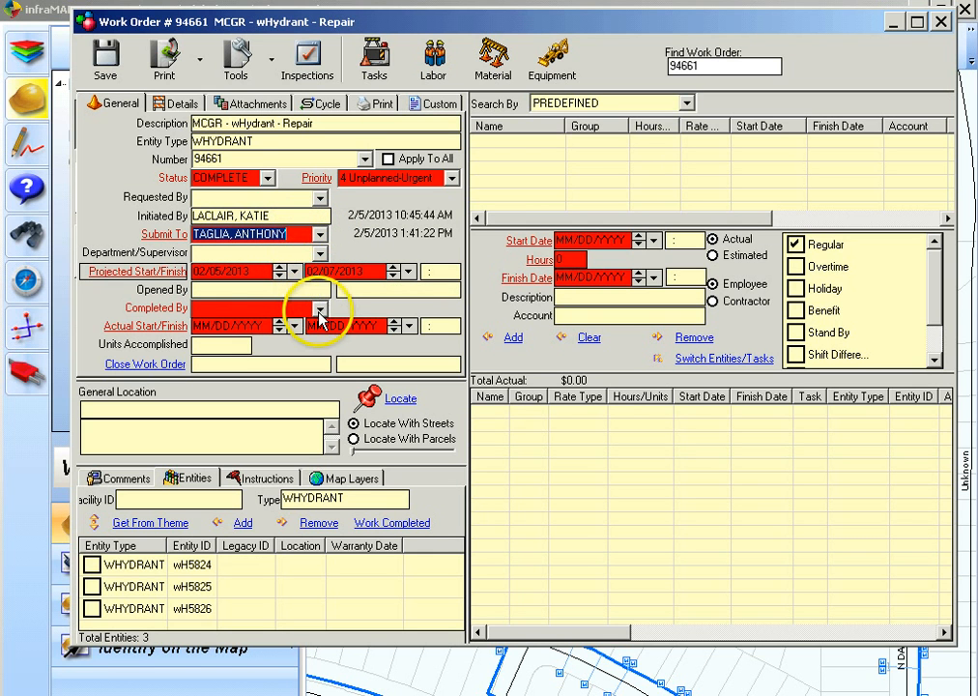
left_click(319, 308)
left_click(294, 329)
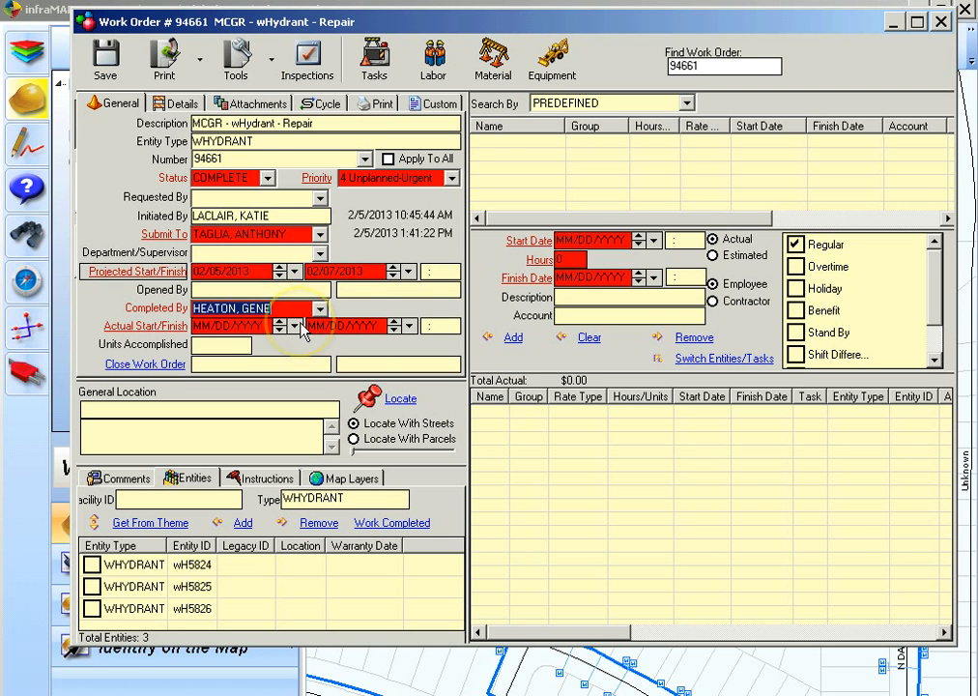
Set the actual start and finish dates to 02/05/2013 and 02/07/2013
left_click(295, 327)
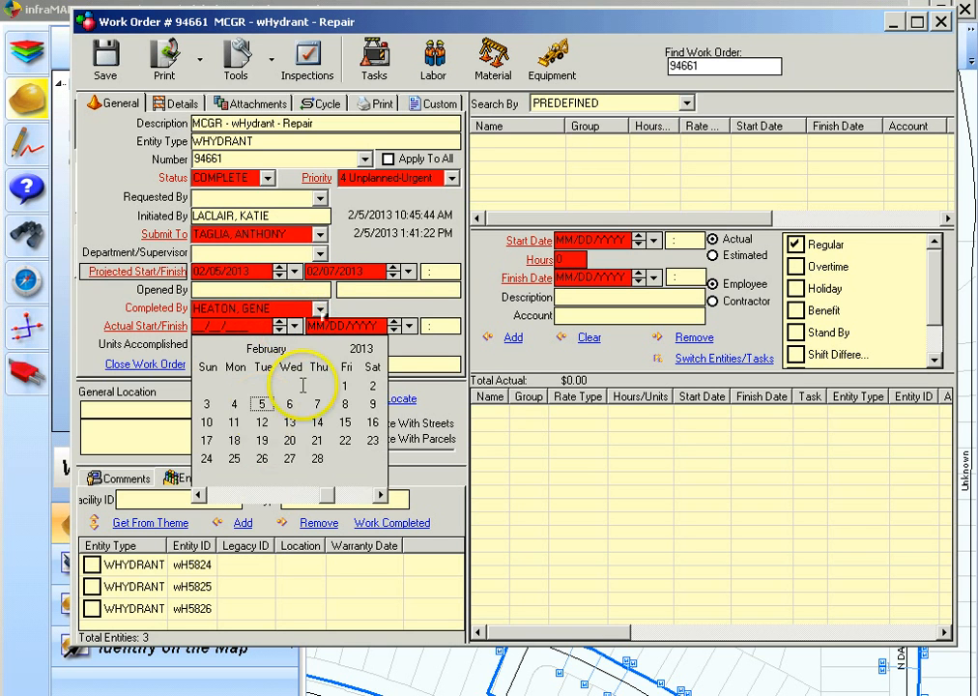
left_click(262, 404)
left_click(409, 326)
left_click(433, 406)
Add the new comment "replaced main seal, flushed, and greased nozzle caps"
left_click(125, 479)
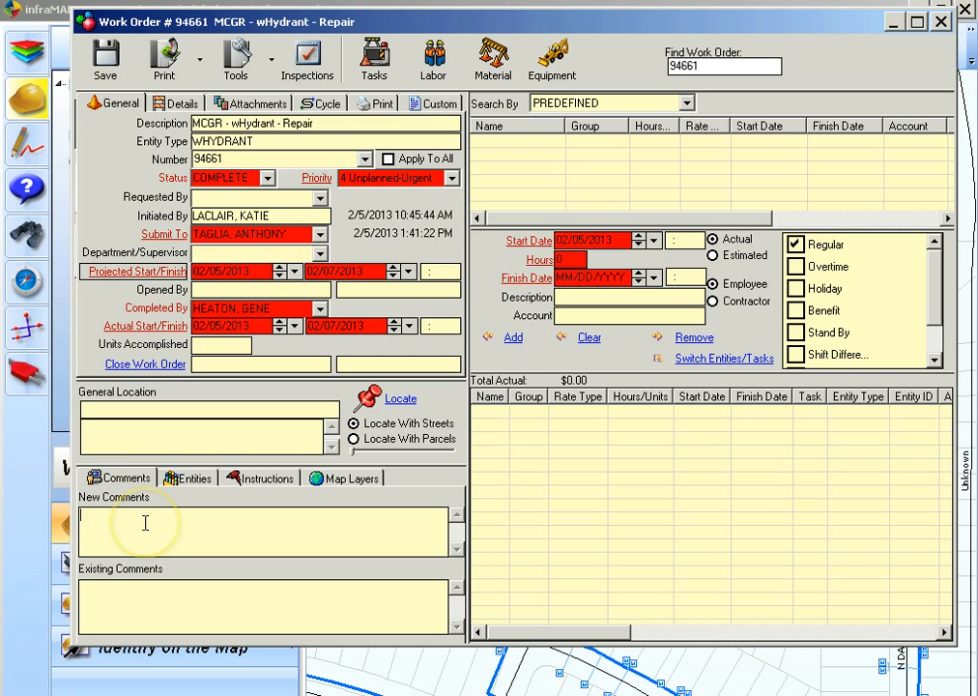
left_click(145, 520)
type("replaced main seal, f")
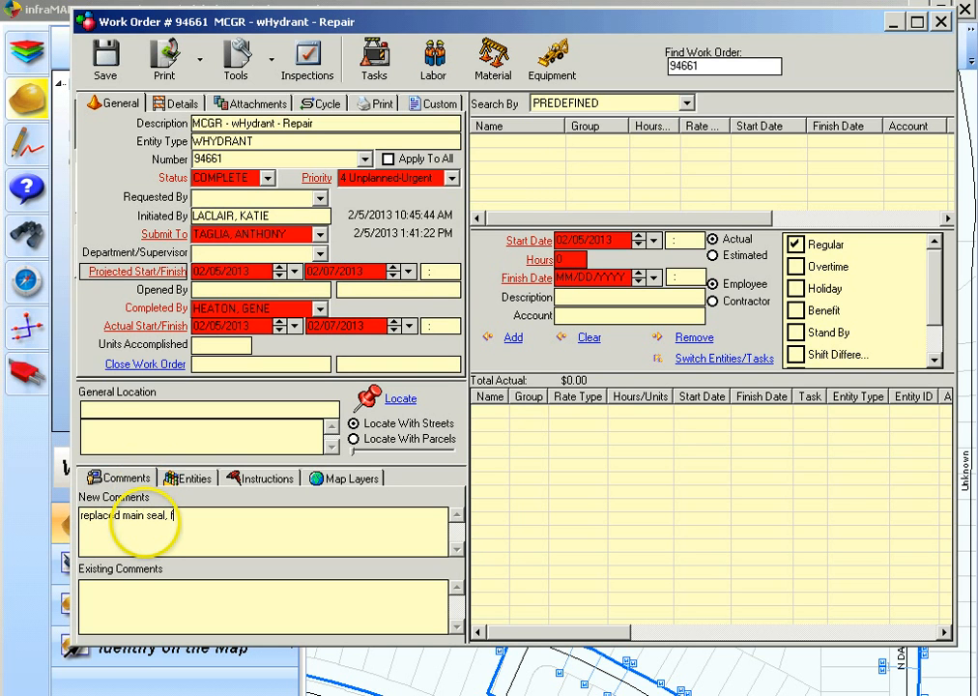
type("lushed, and greased ")
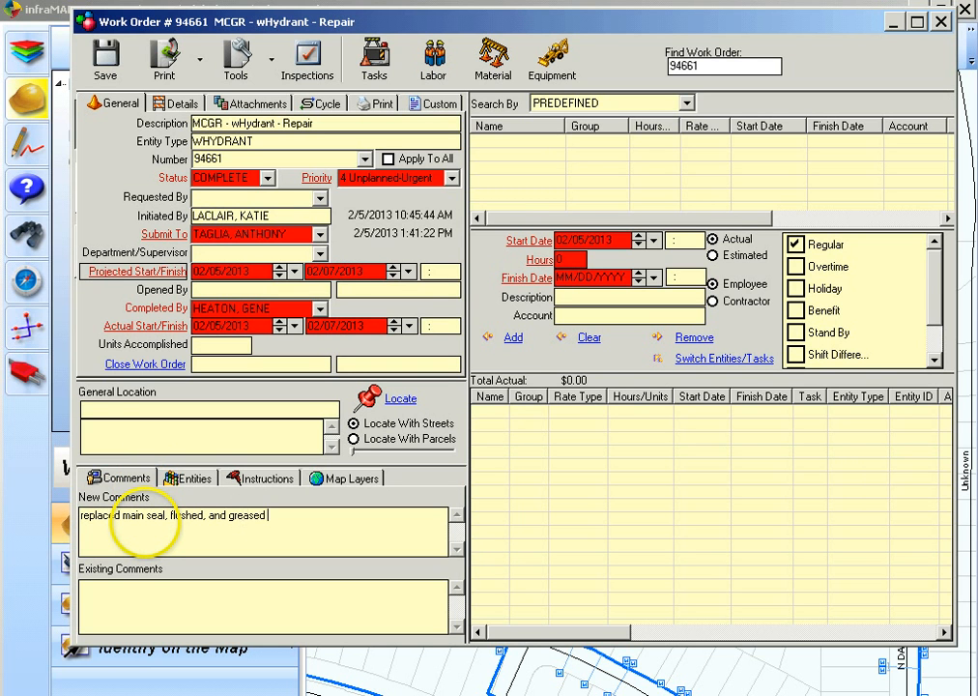
type("nozzle caps")
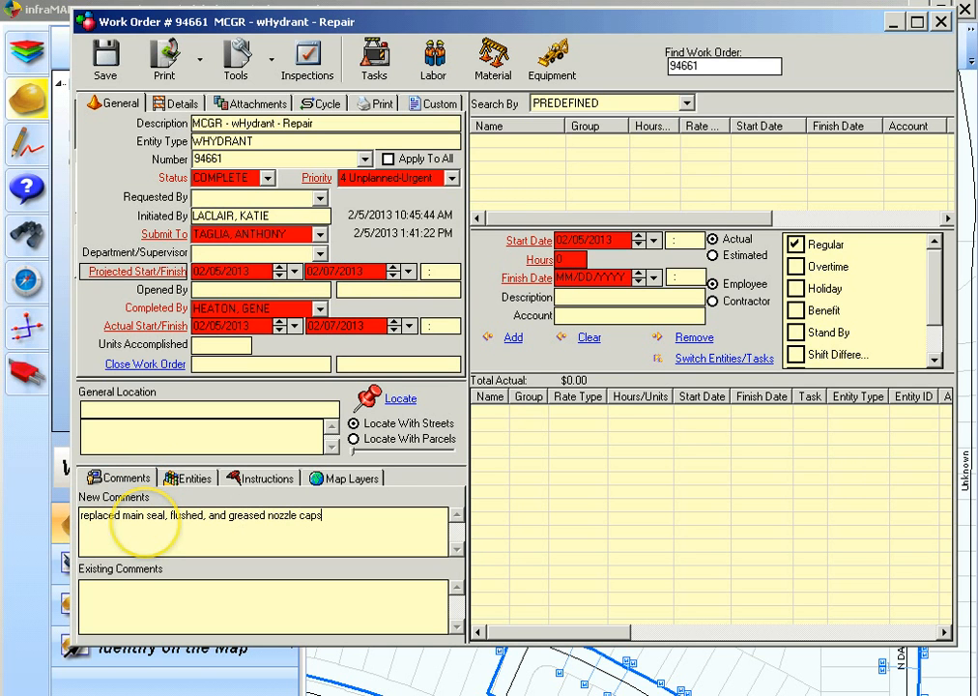
left_click(174, 106)
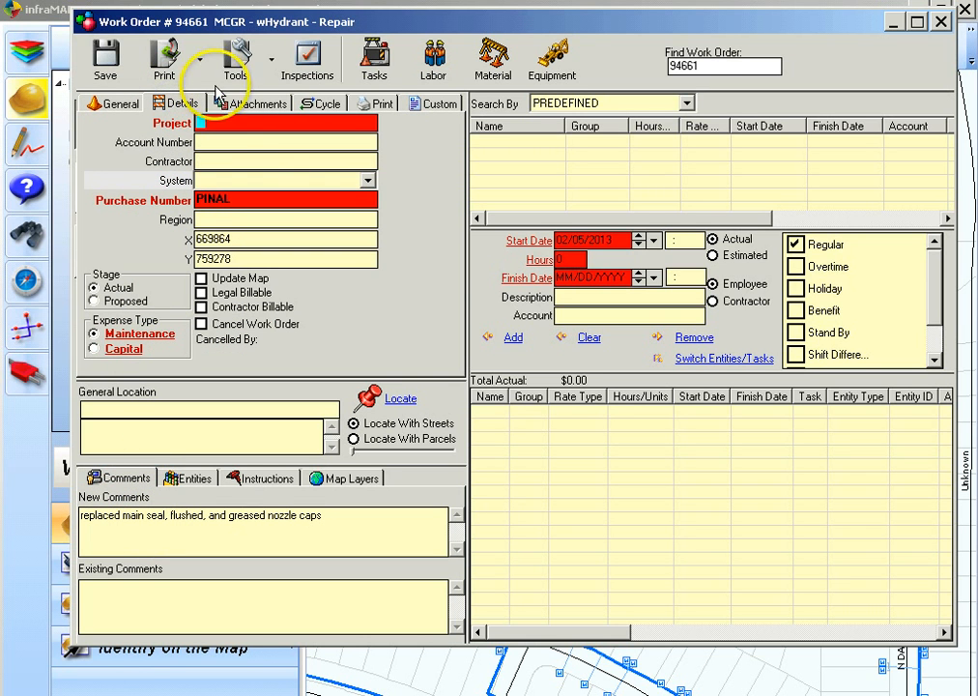
double_click(229, 123)
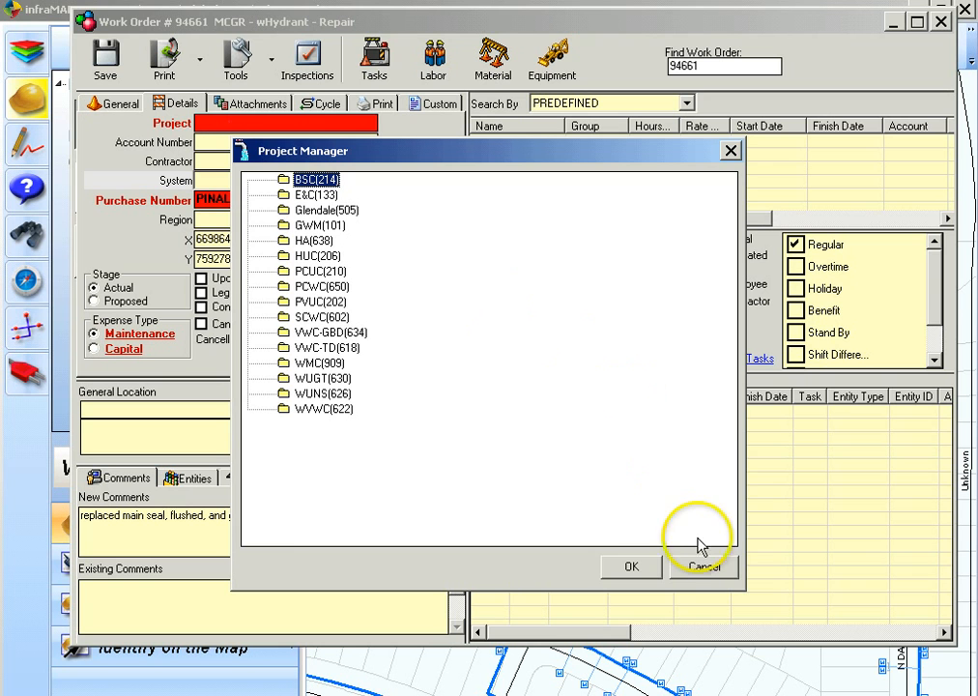
left_click(706, 568)
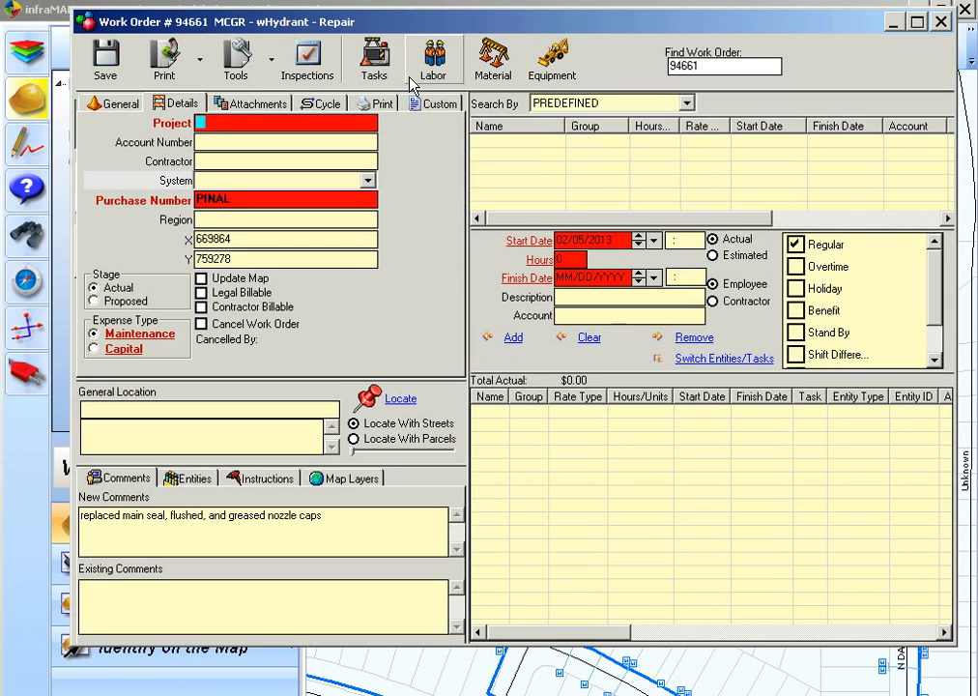
Search labor by employee name and select the matching employee
left_click(411, 86)
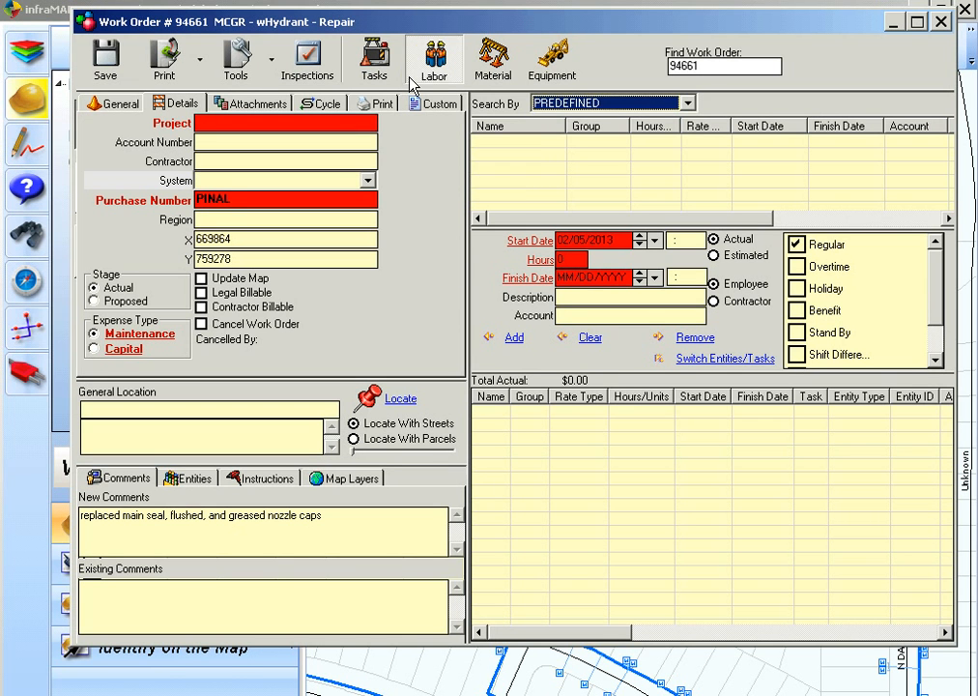
left_click(687, 103)
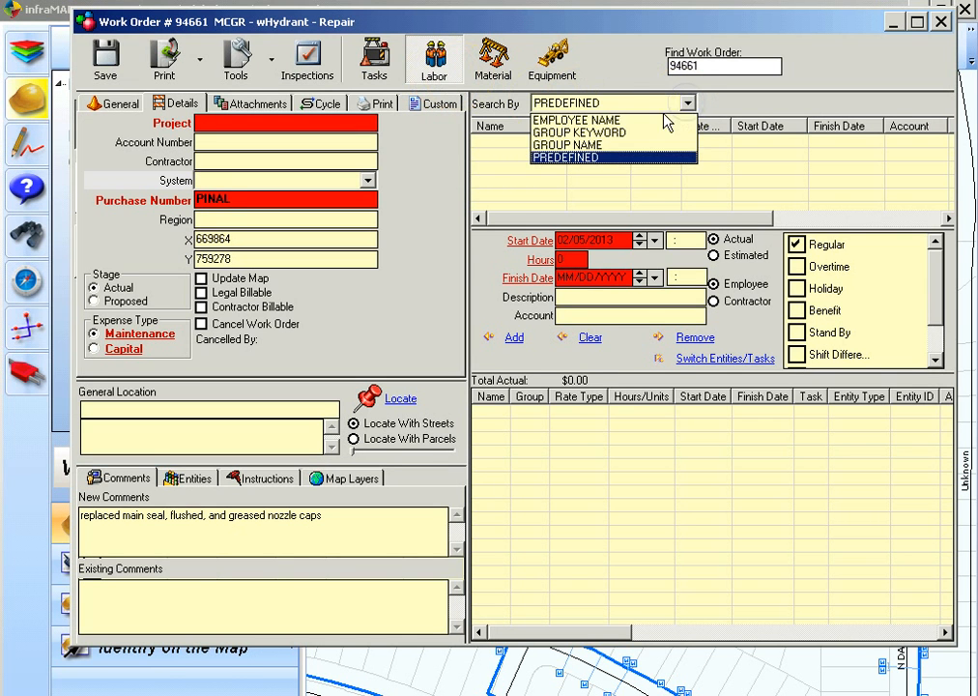
left_click(657, 120)
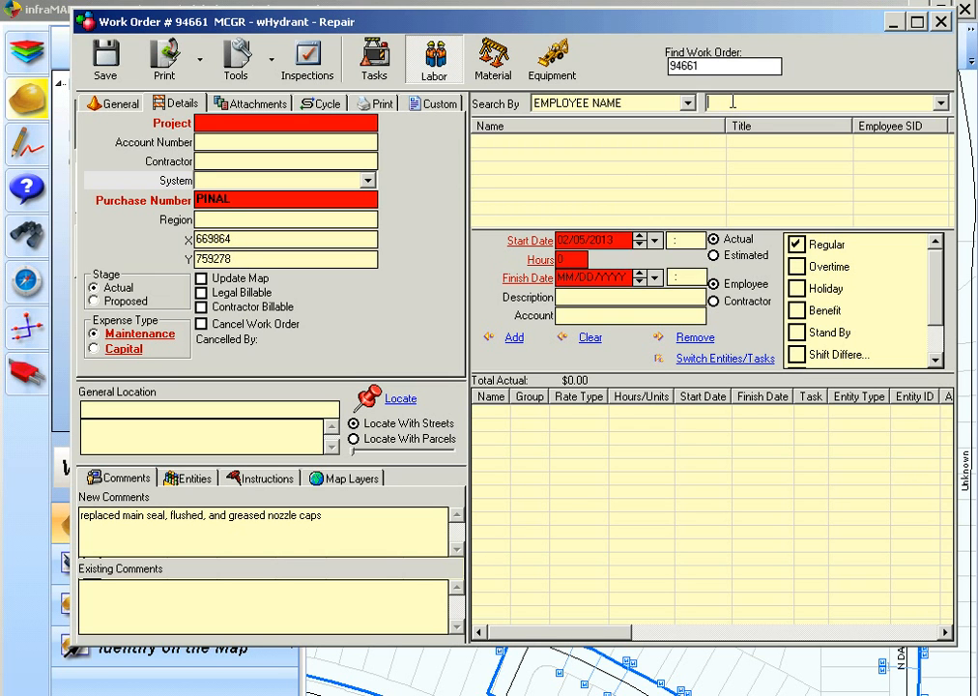
type("ga")
left_click(944, 102)
left_click(916, 131)
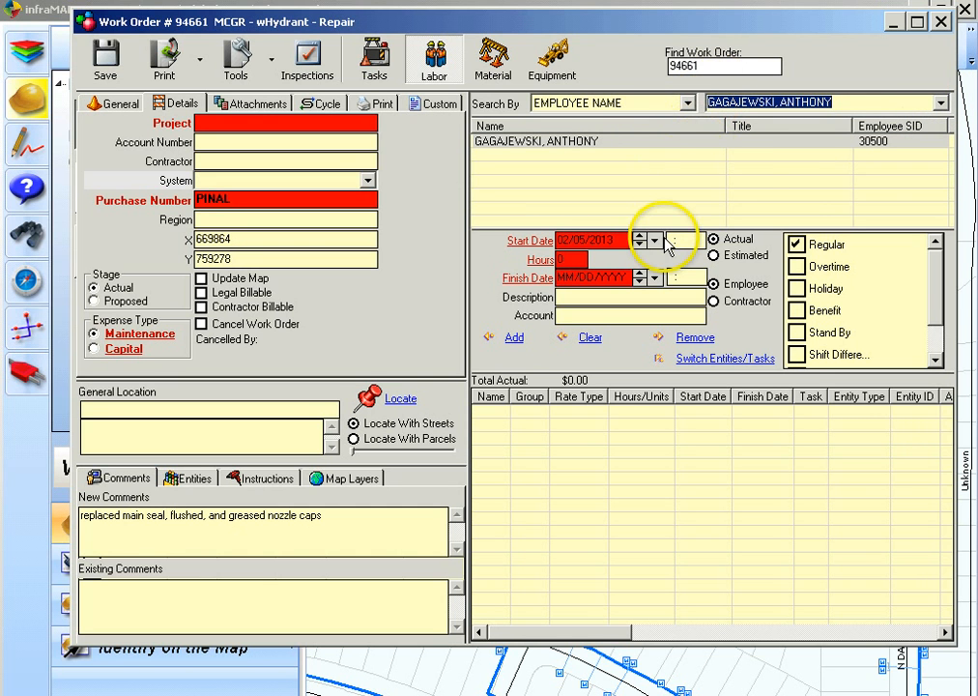
Enter 15 hours for the employee and add the labor to all three hydrant entities
left_click(559, 261)
type("15")
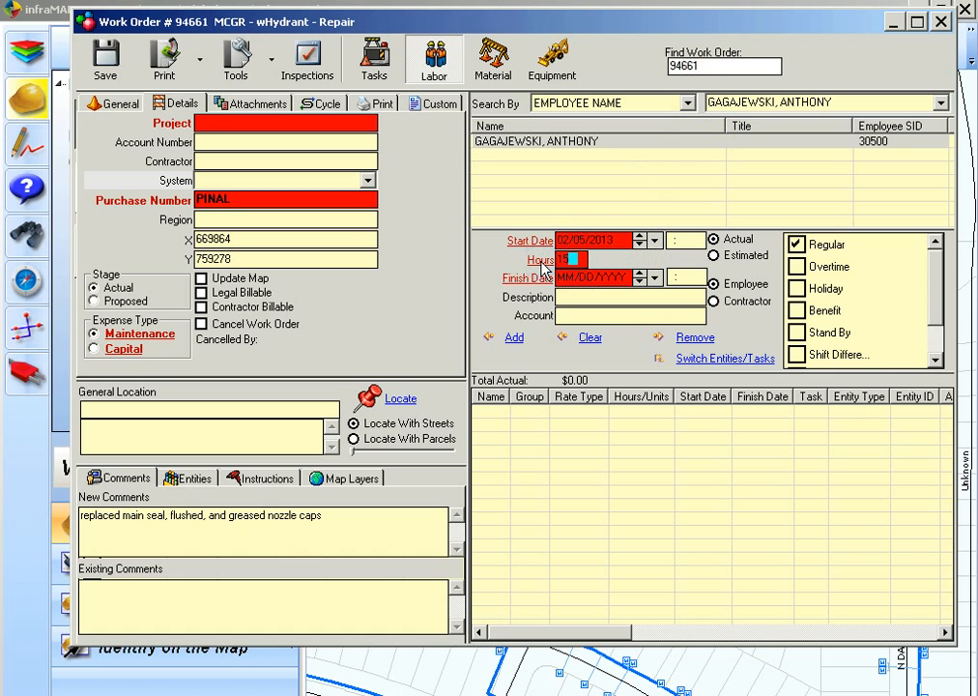
key("Tab")
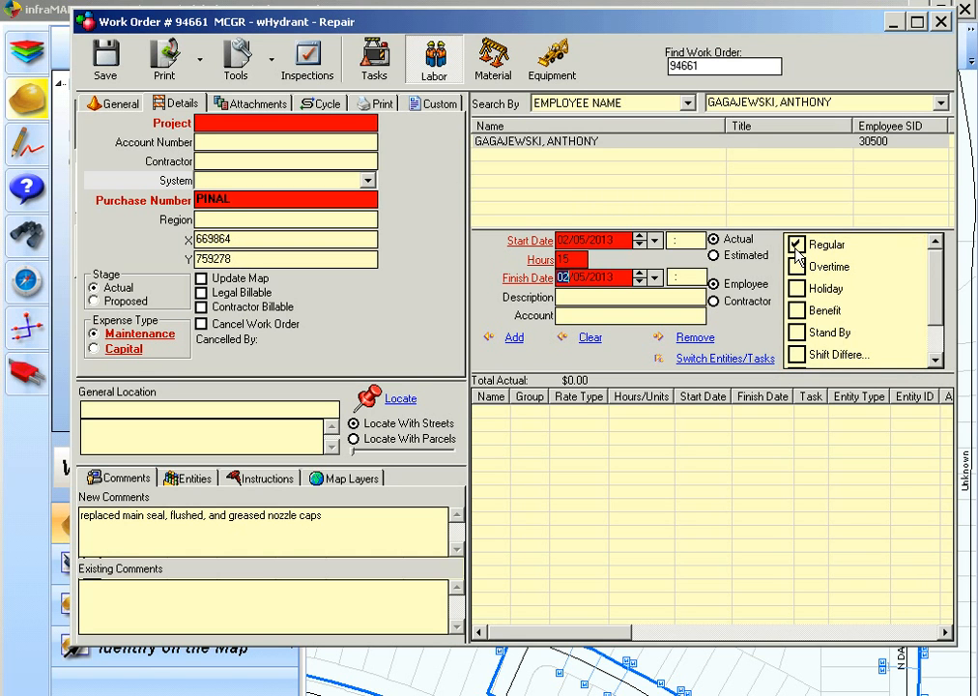
left_click(192, 479)
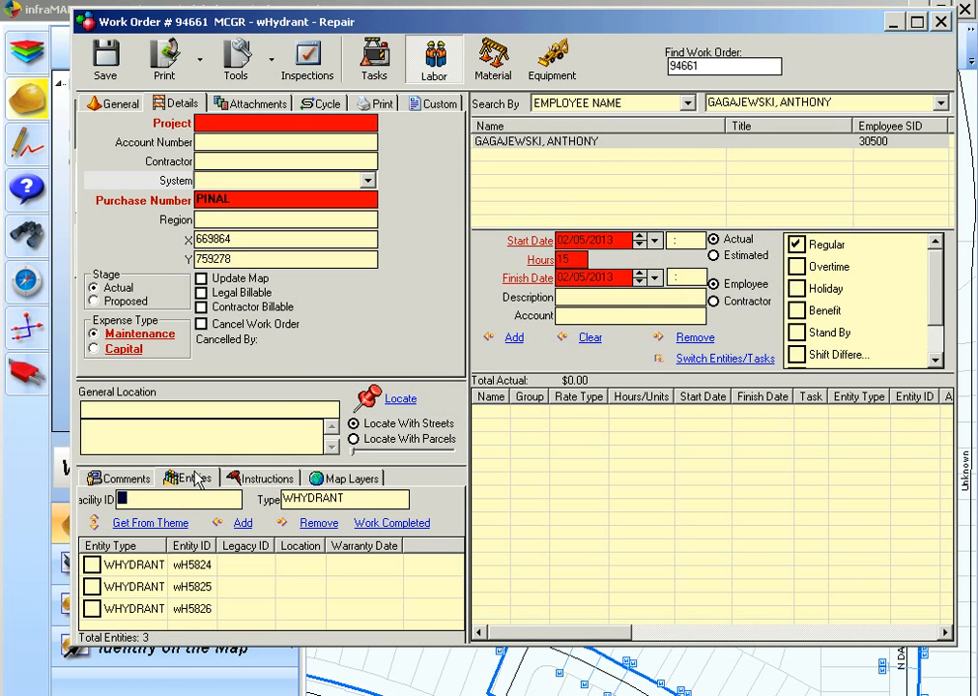
left_click(150, 612)
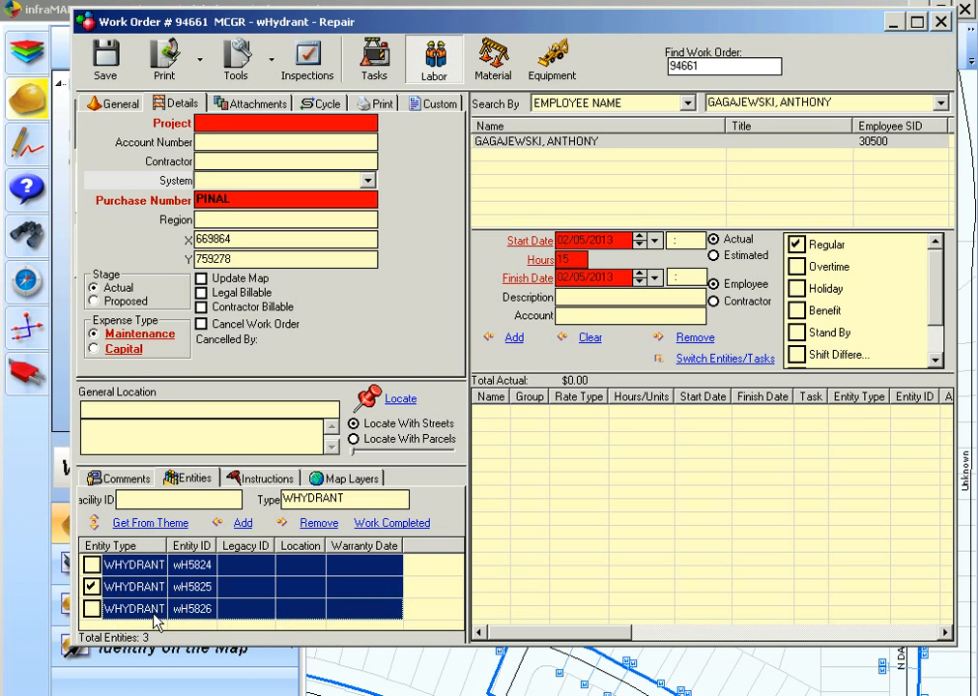
left_click(513, 338)
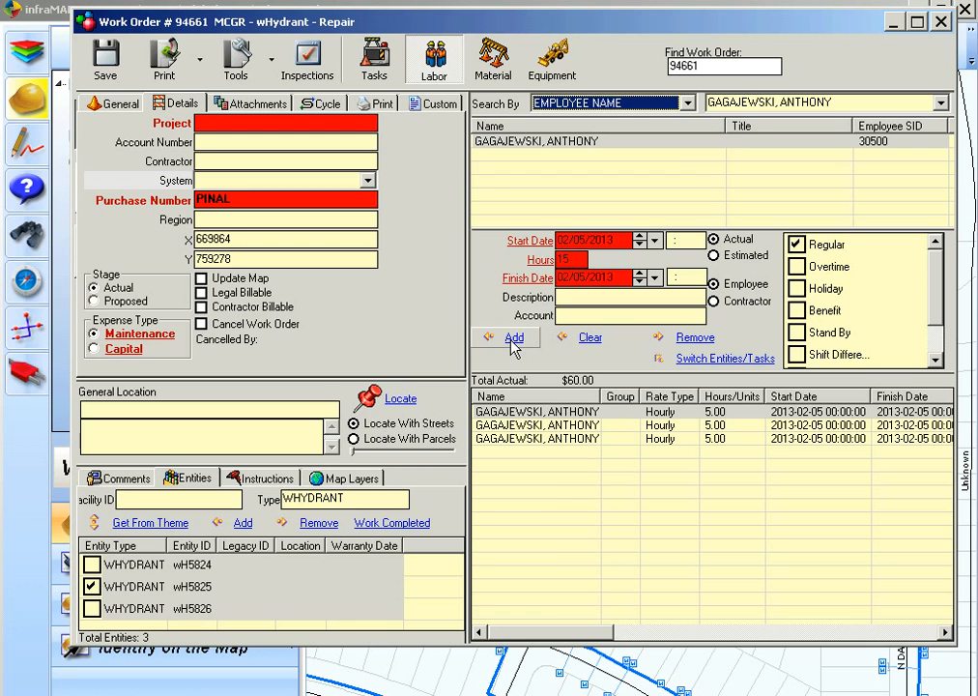
Search materials by name and select FIRE HYDRANT AVK
left_click(501, 77)
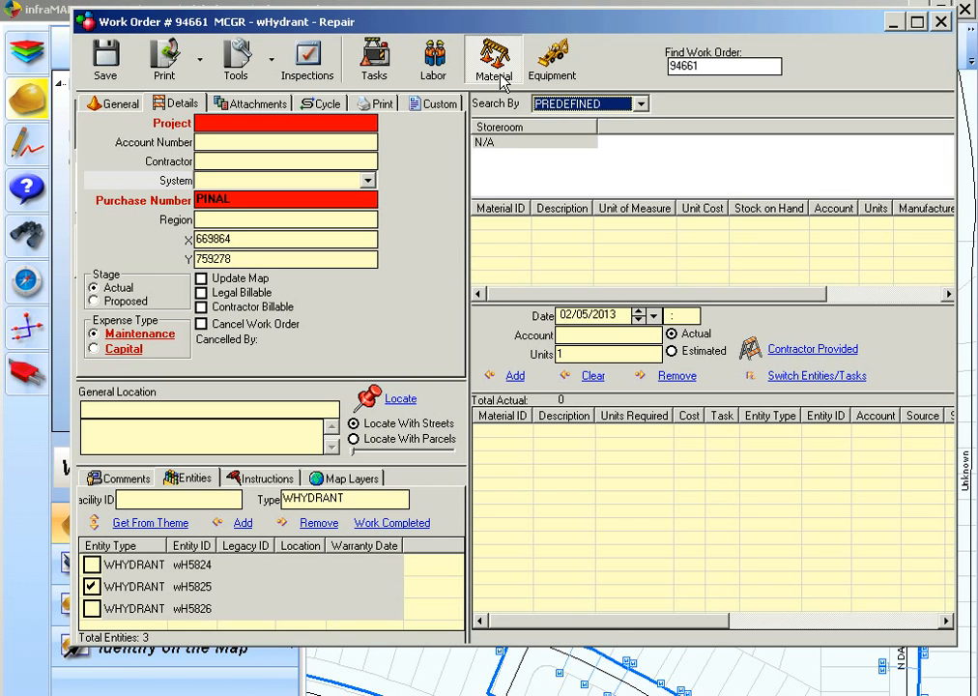
left_click(556, 70)
left_click(558, 72)
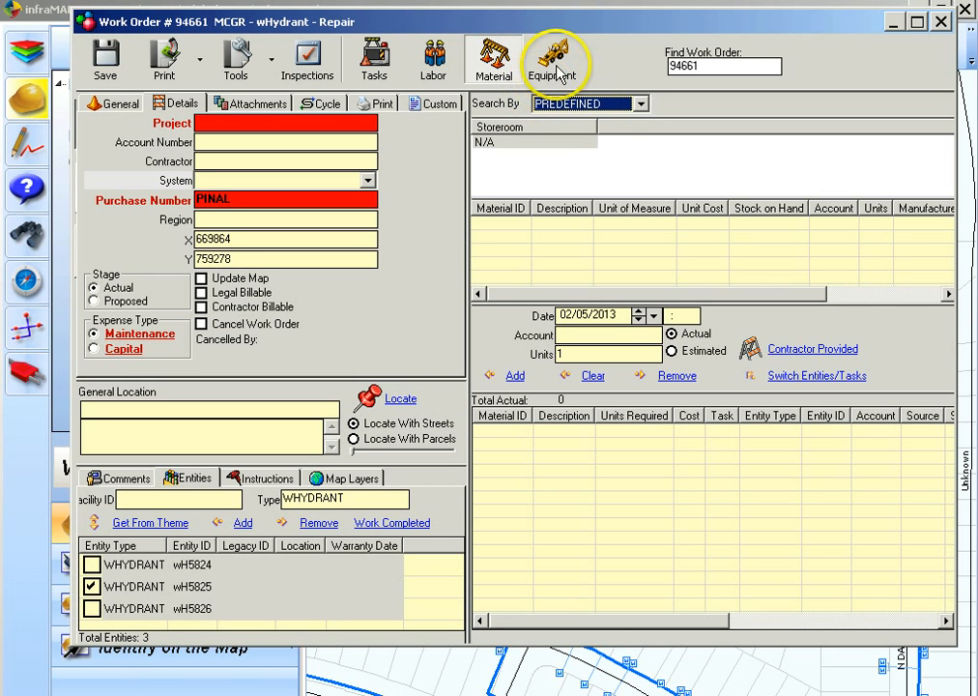
left_click(619, 104)
left_click(609, 134)
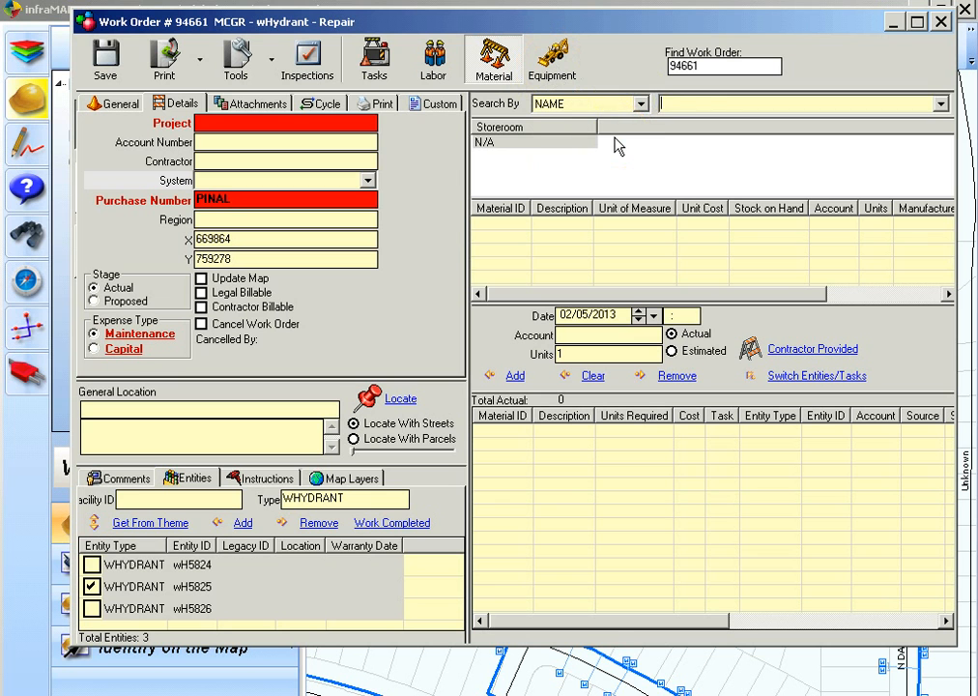
left_click(679, 108)
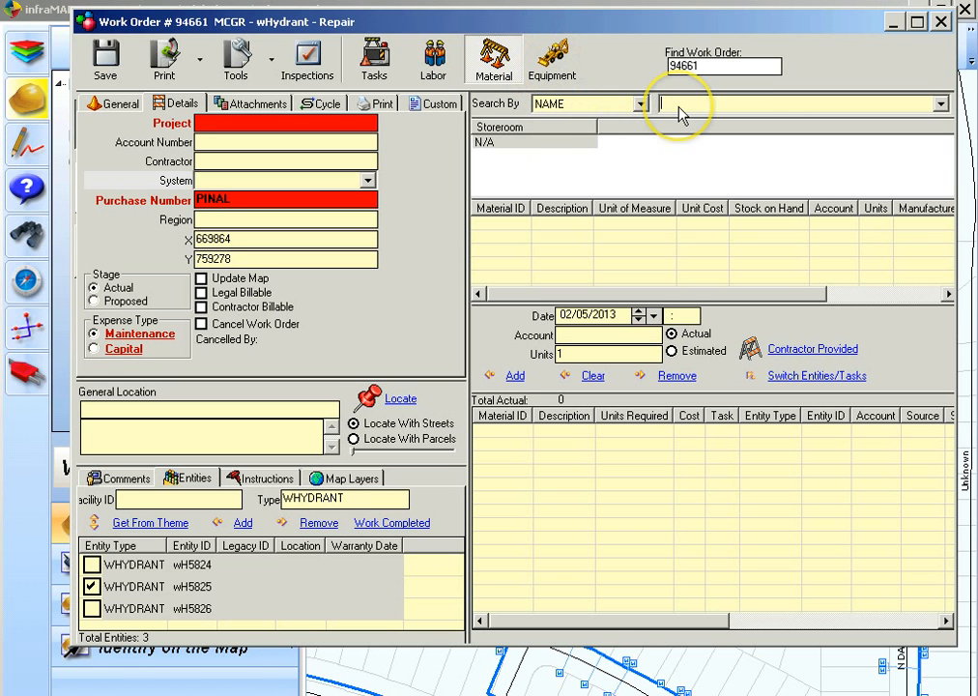
left_click(940, 104)
left_click(915, 126)
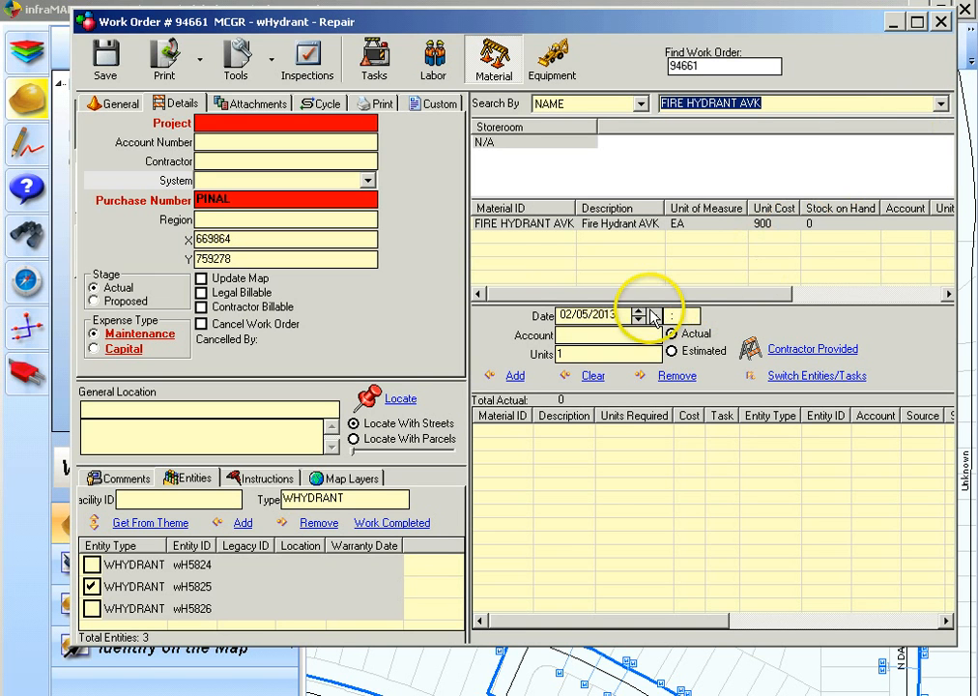
Set the material units to 3 and add it to all three hydrant entities
double_click(608, 354)
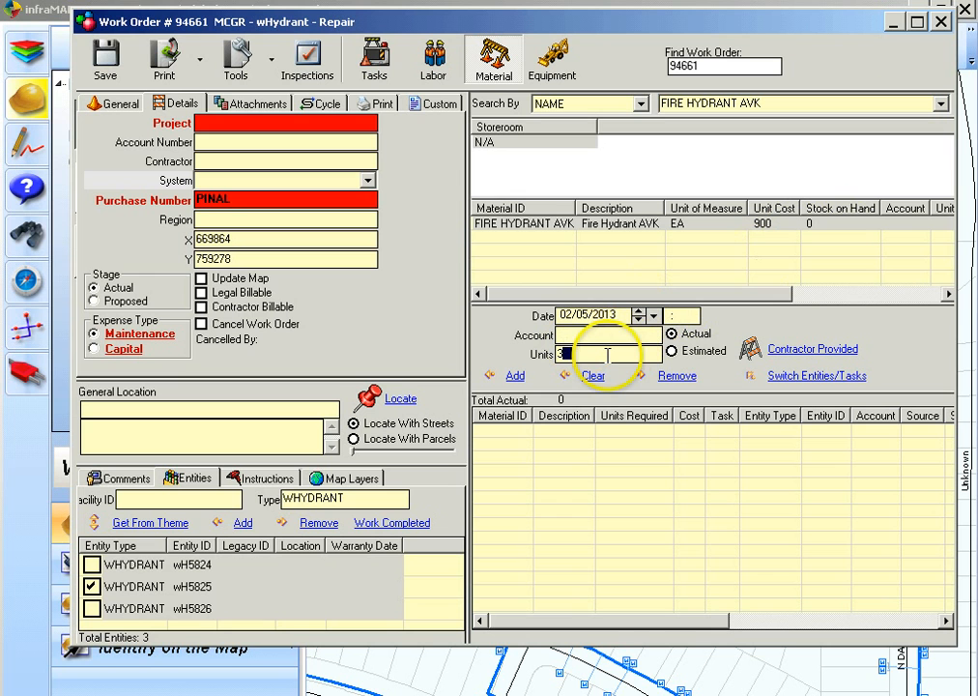
type("3")
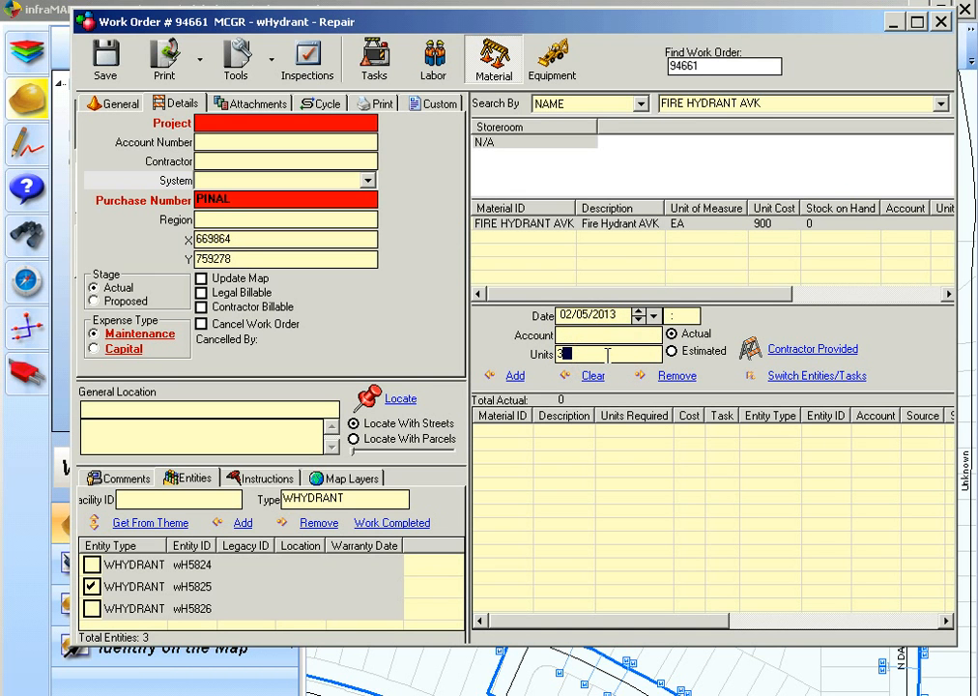
left_click(120, 609)
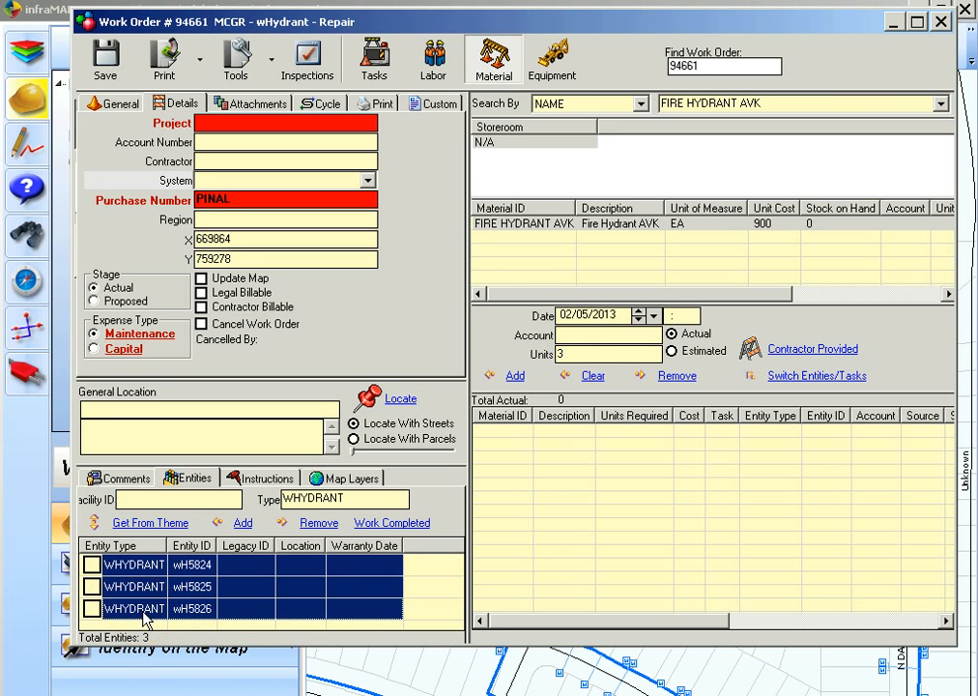
left_click(512, 379)
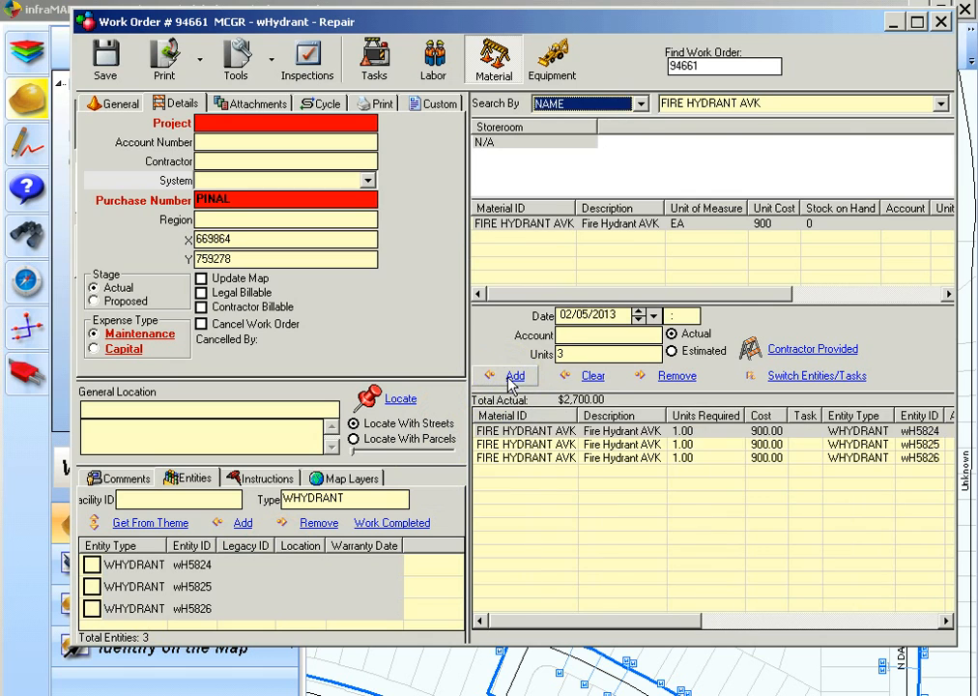
Switch to equipment, search equipment by name for gw, and select GW-0702
left_click(567, 69)
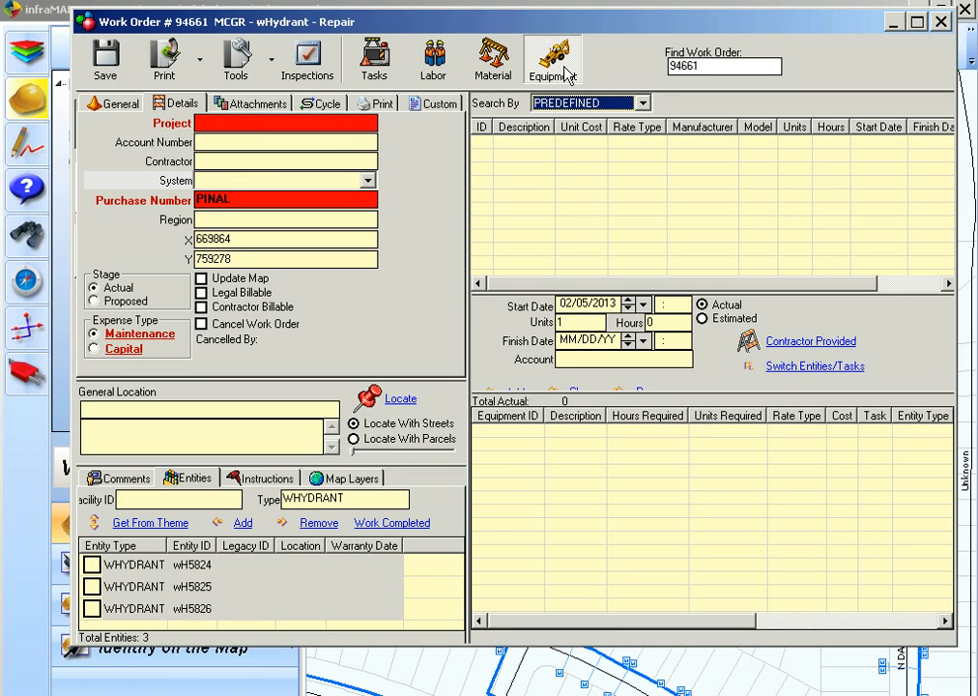
left_click(600, 102)
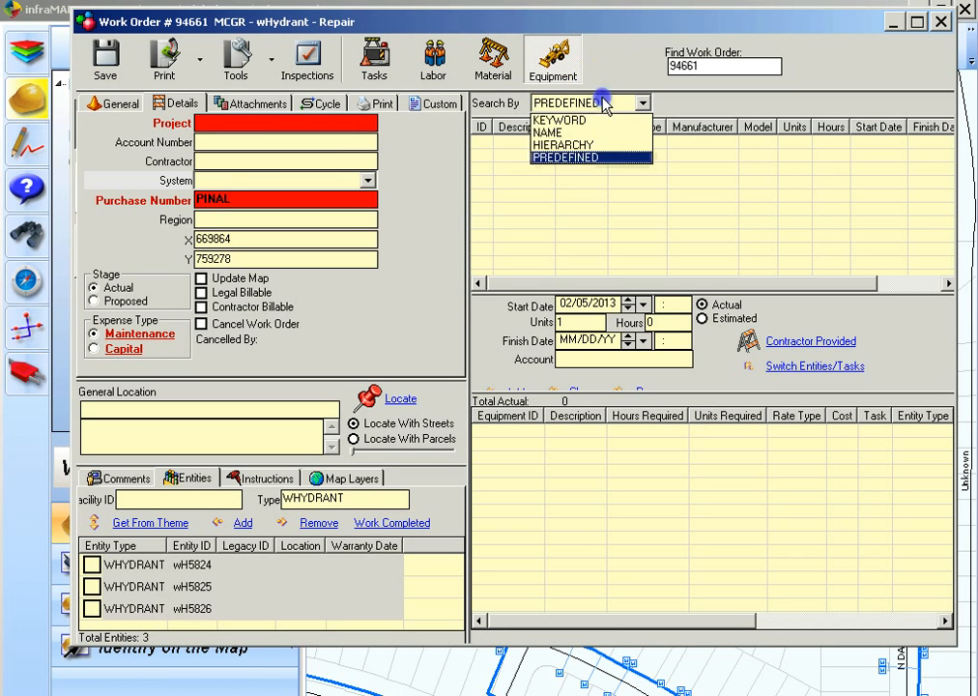
left_click(577, 130)
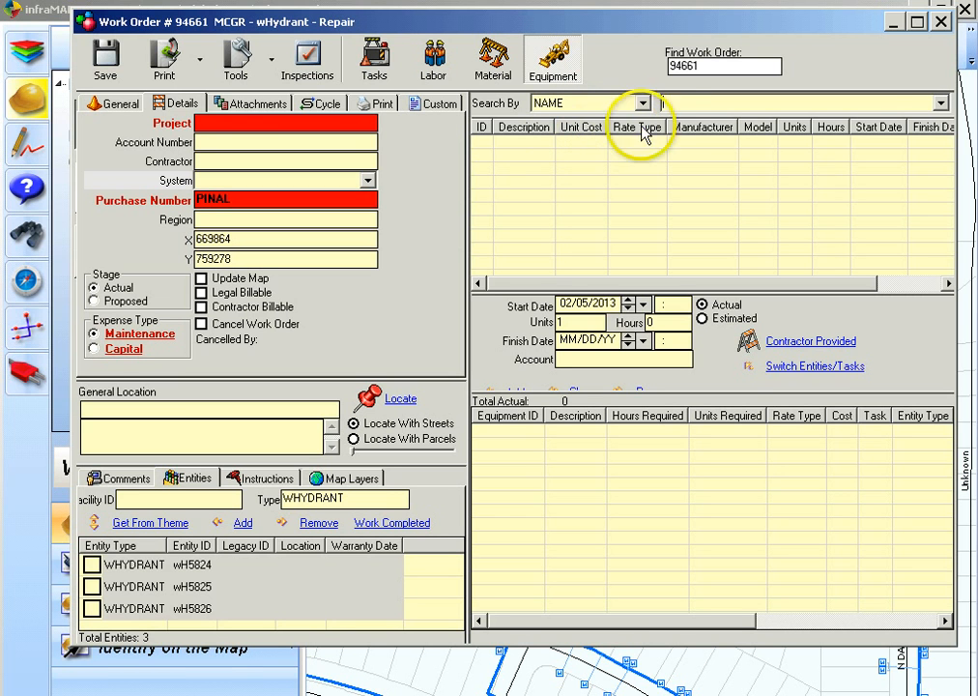
left_click(667, 107)
type("gw")
left_click(941, 103)
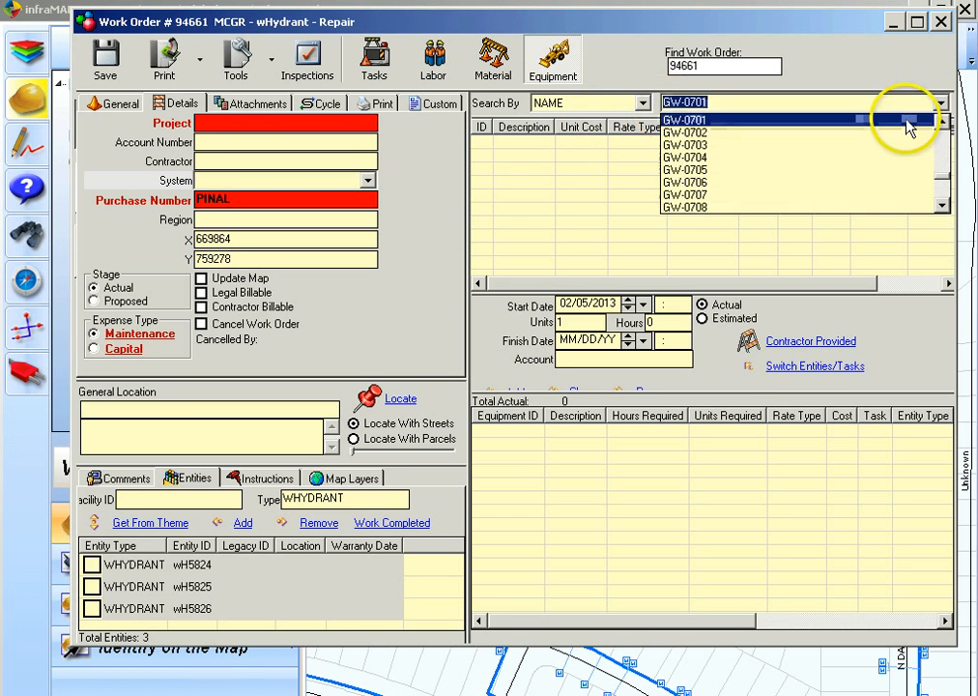
left_click(893, 134)
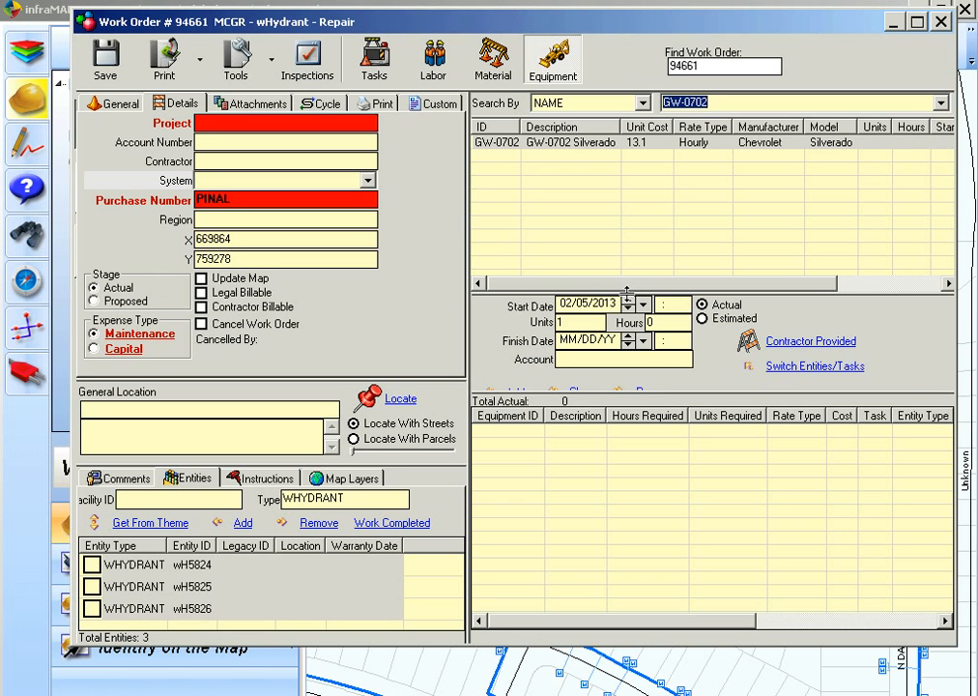
Enter 10 hours and today's finish date, then add GW-0702 to hydrant wH5824
left_click(653, 323)
type("10")
left_click(627, 346)
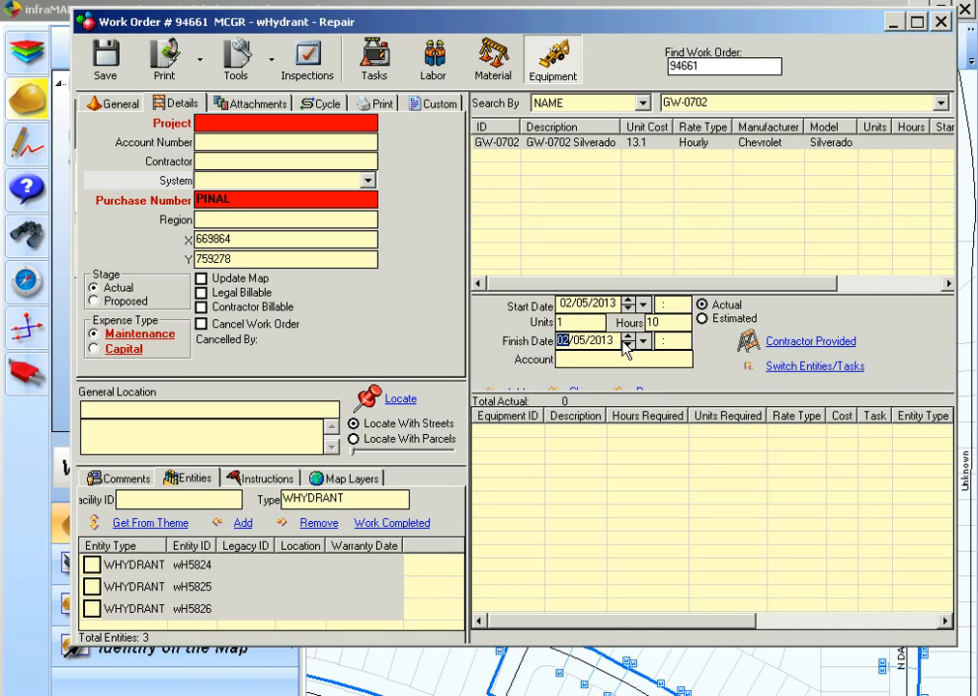
left_click(564, 413)
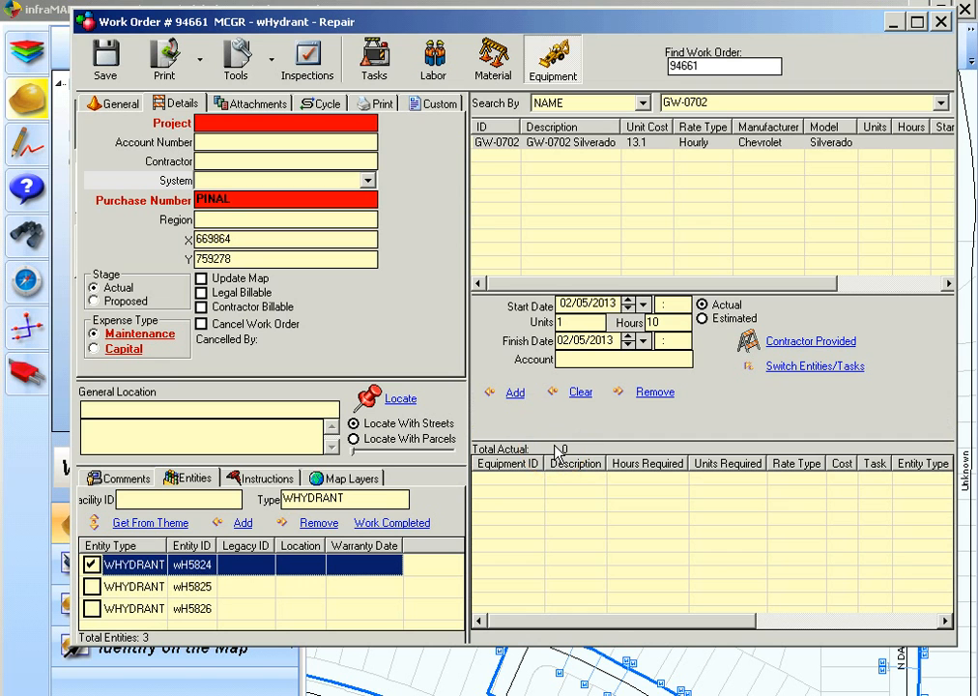
left_click(519, 396)
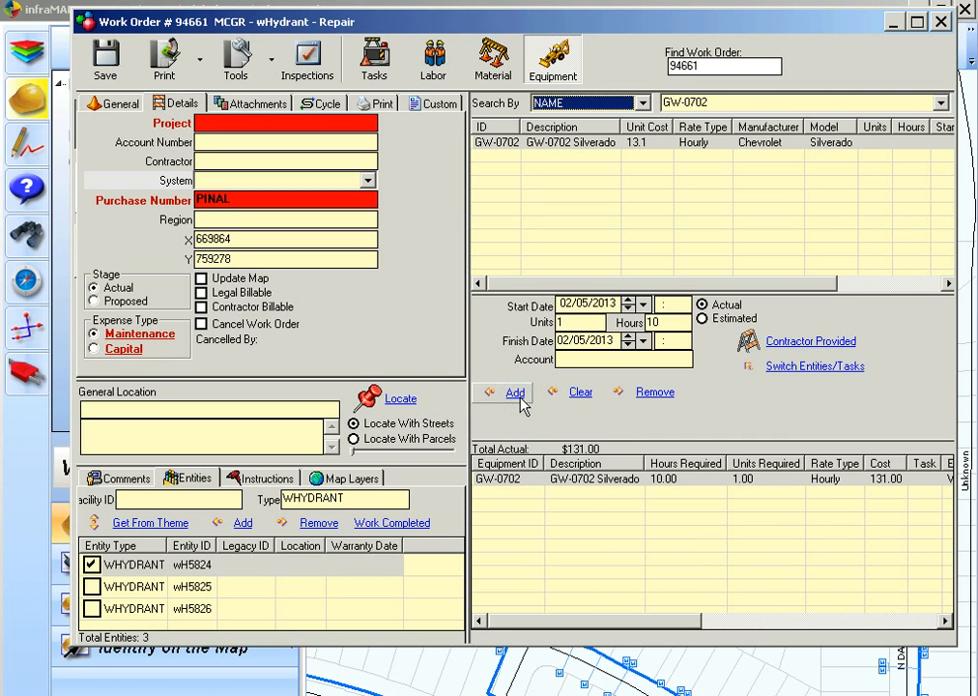
Open the custom fields and pick the company code SCWC for the COMPANY field
left_click(430, 109)
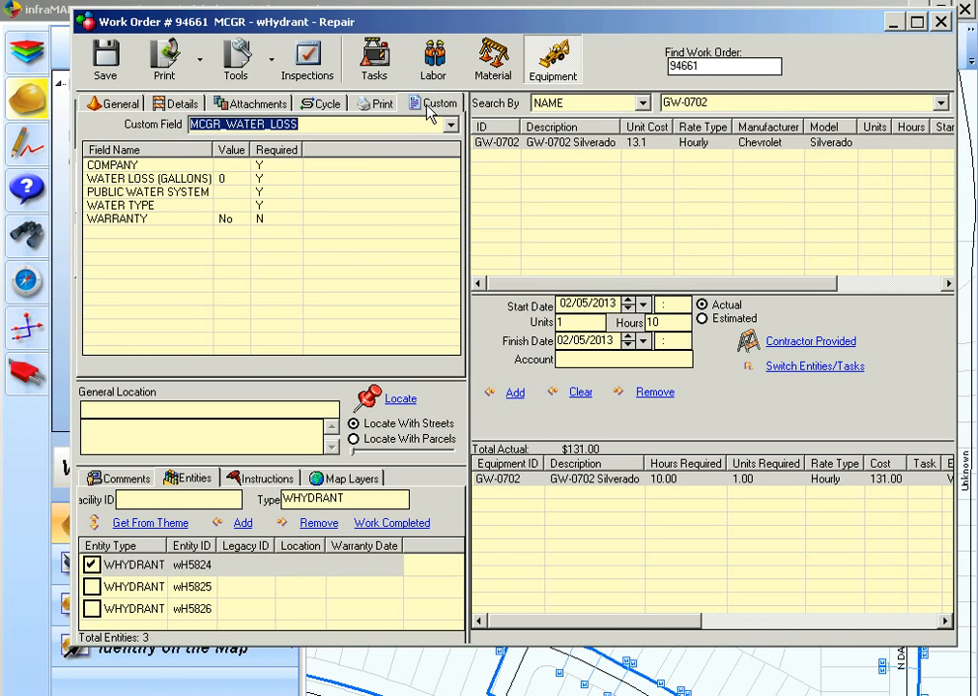
left_click(262, 175)
double_click(264, 169)
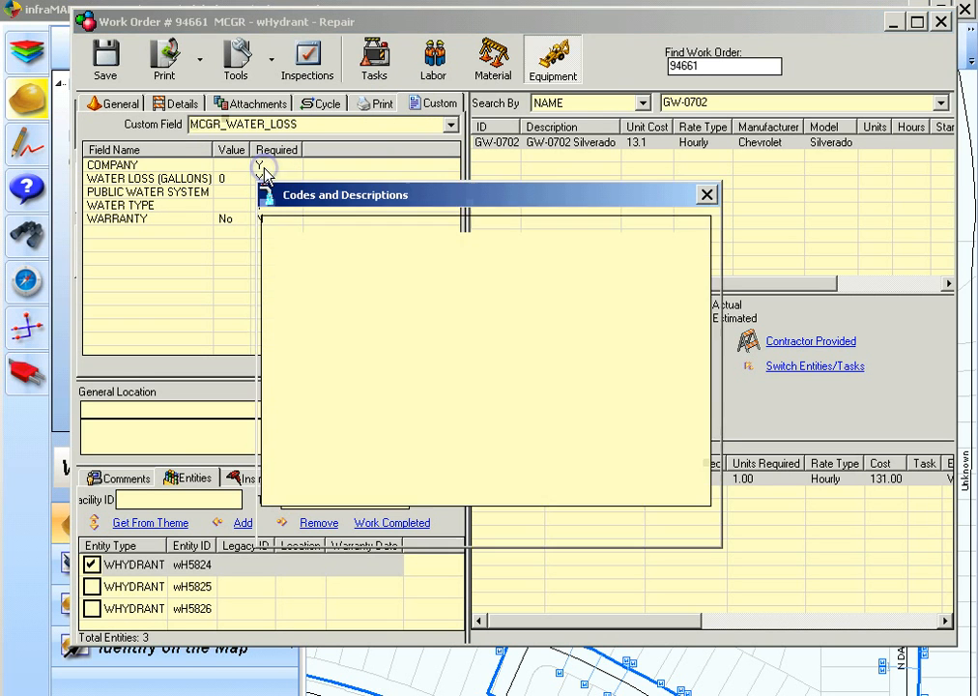
left_click(444, 298)
left_click(594, 526)
Set WATER LOSS (GALLONS) to 100
double_click(266, 184)
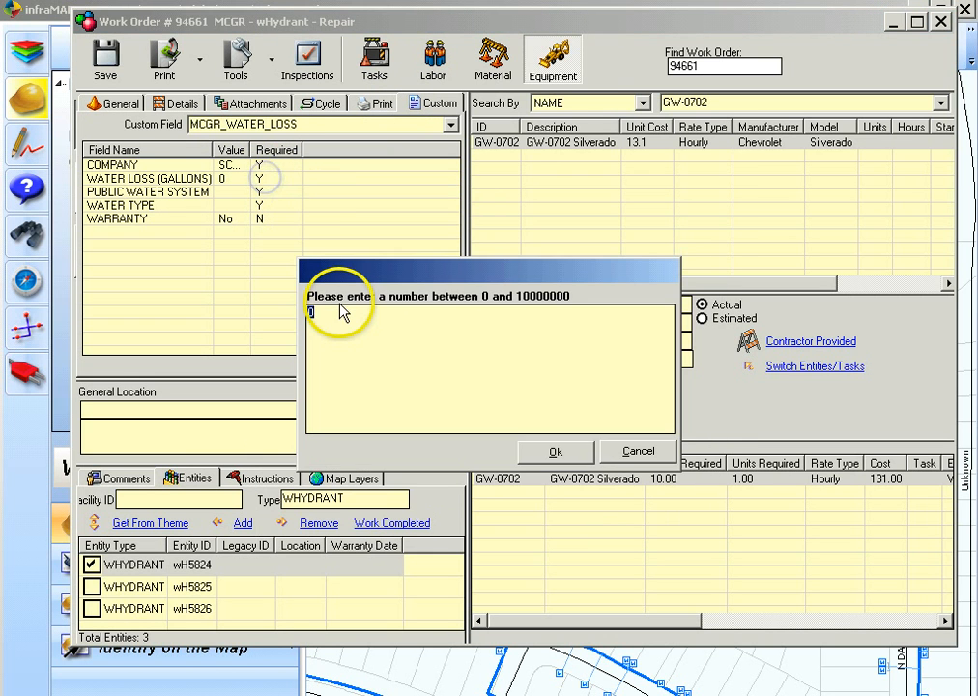
type("100")
left_click(421, 452)
Set PUBLIC WATER SYSTEM to Santa Cruz Water Company
left_click(302, 194)
double_click(301, 193)
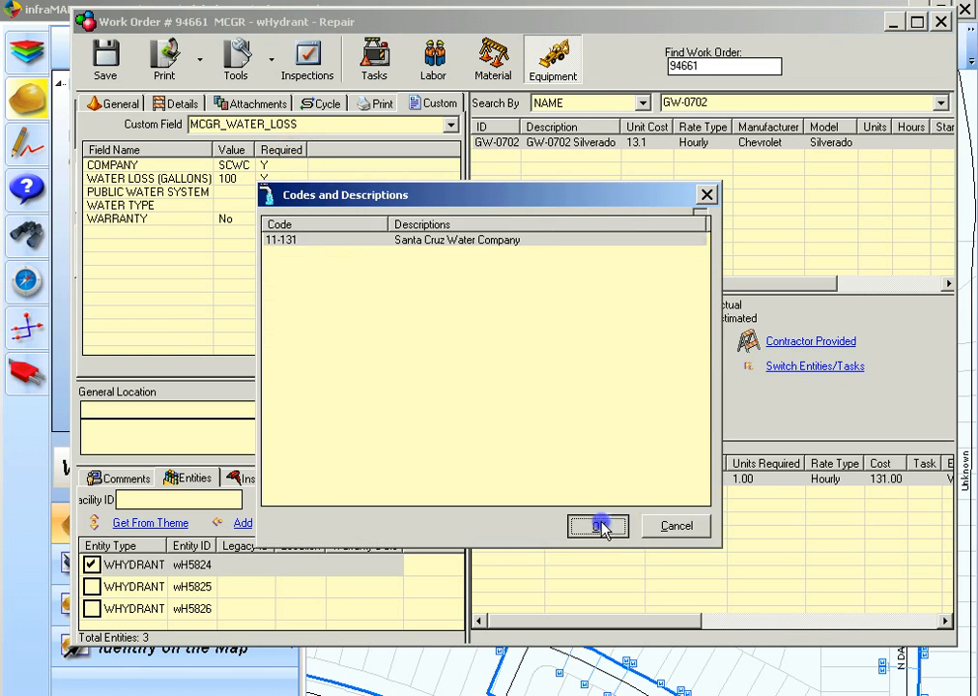
left_click(600, 525)
Pick the potable water type code and save the work order
double_click(266, 206)
left_click(600, 526)
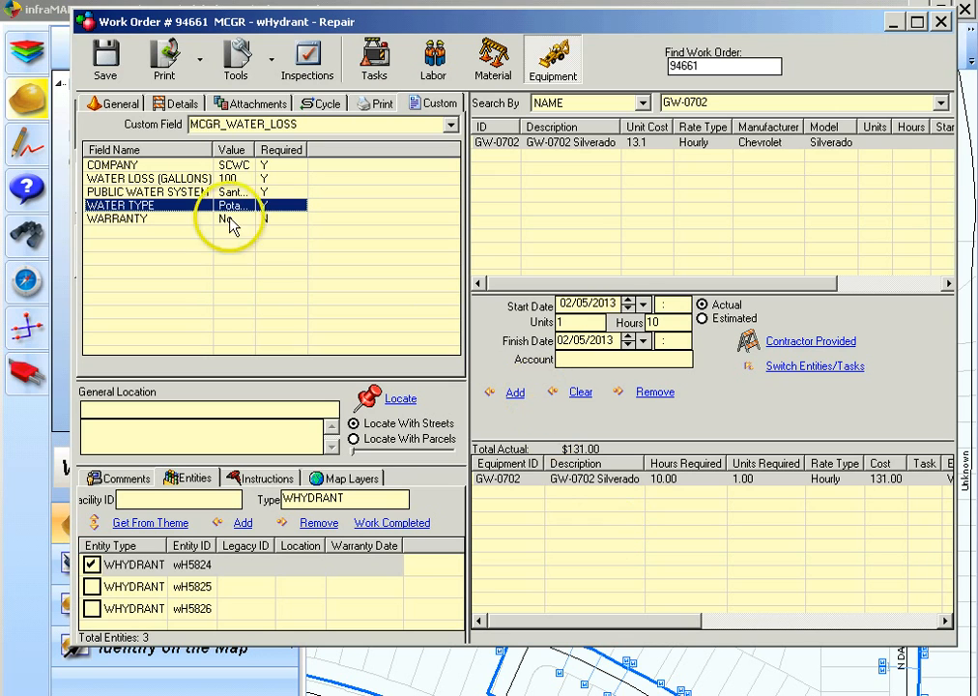
left_click(106, 66)
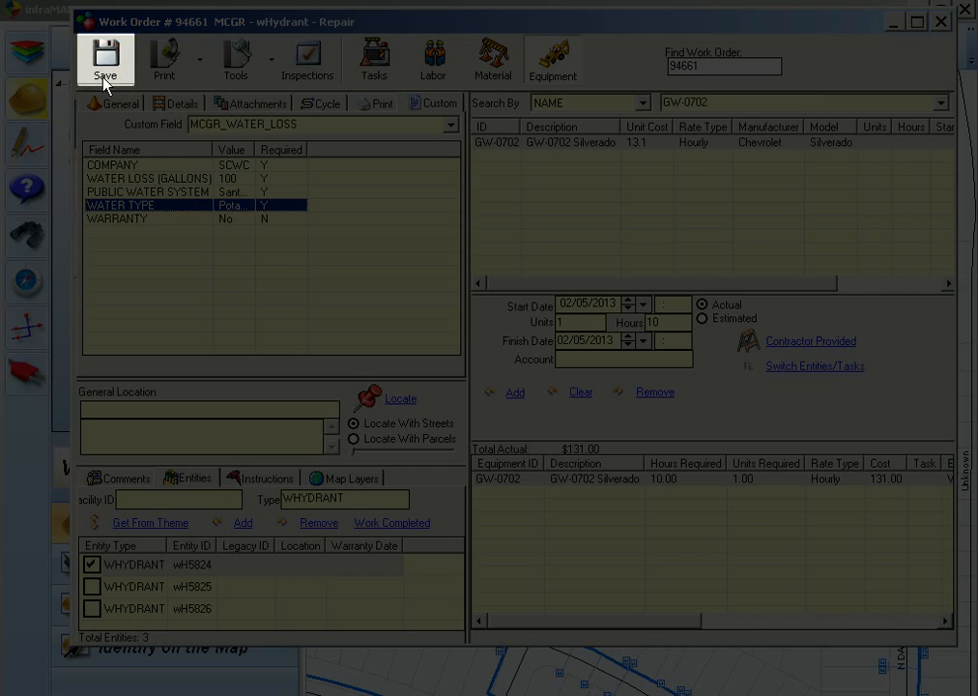